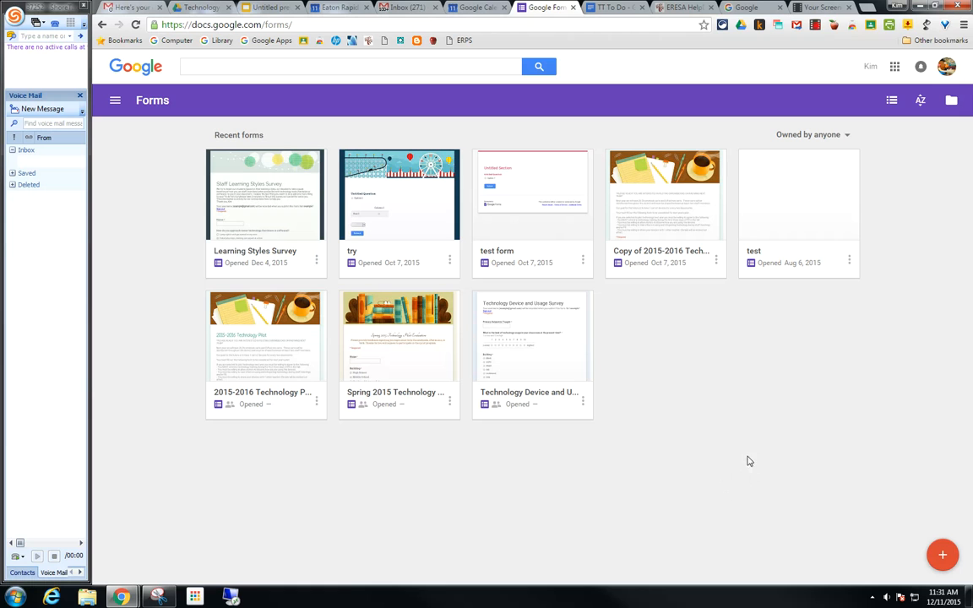
Create a new blank form and title it "Matching Practice".
click(942, 556)
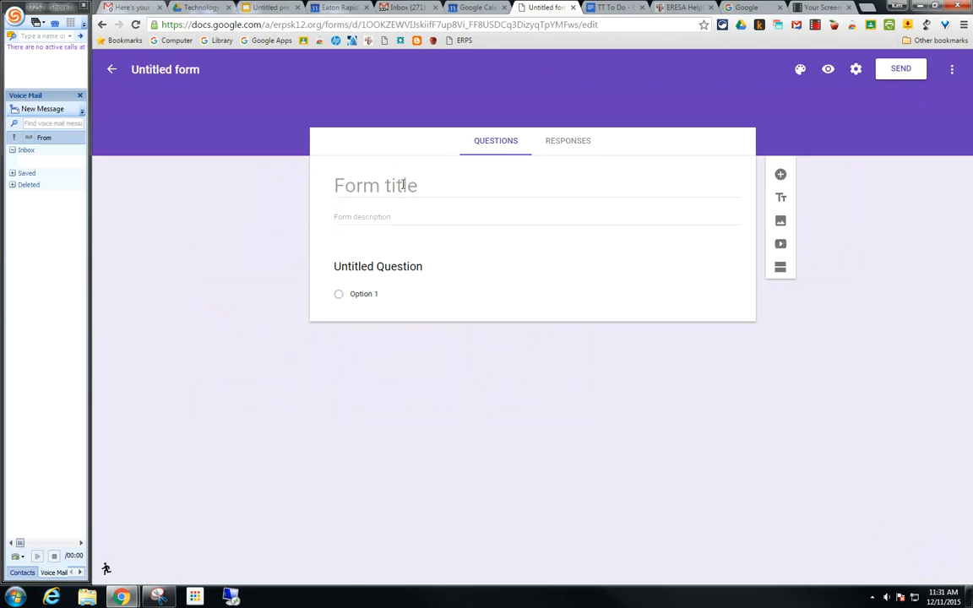
click(409, 185)
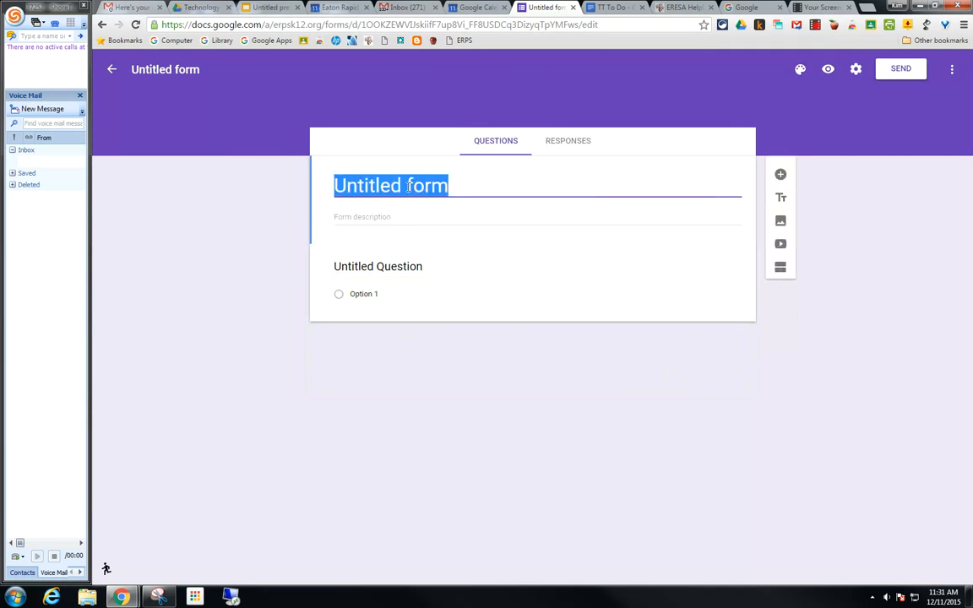
text(Mh)
key(BackSpace)
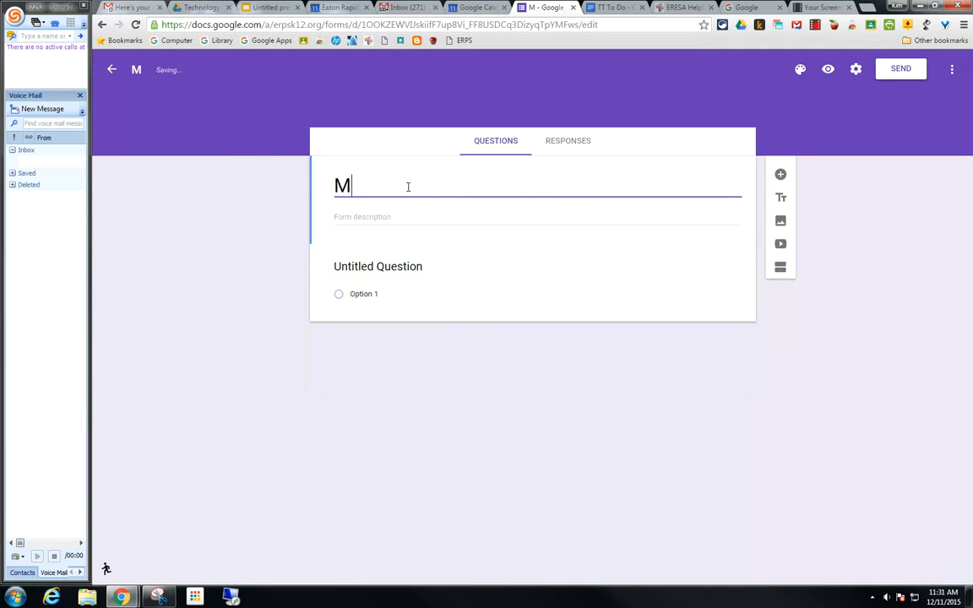
text(atching Pra)
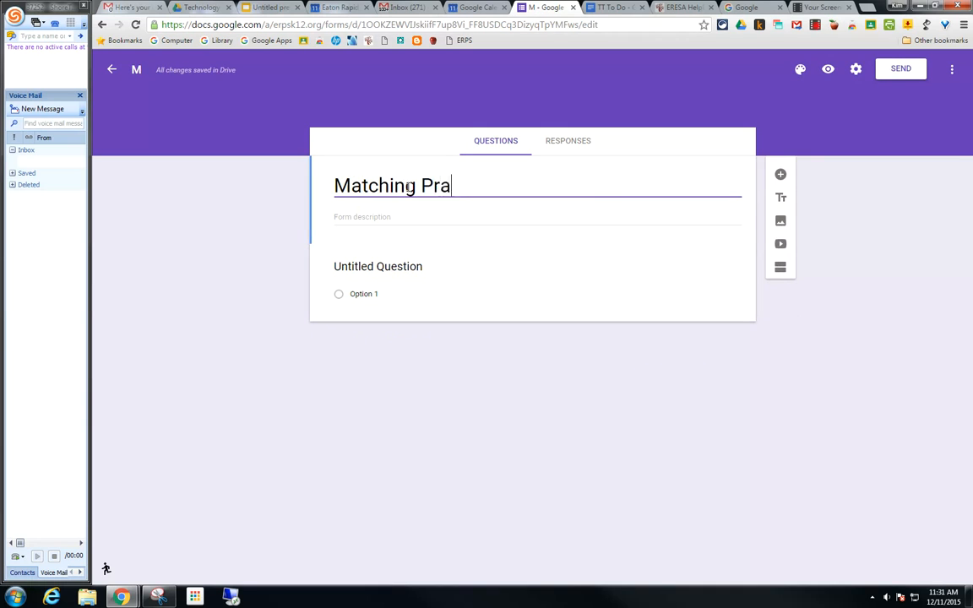
text(ctice)
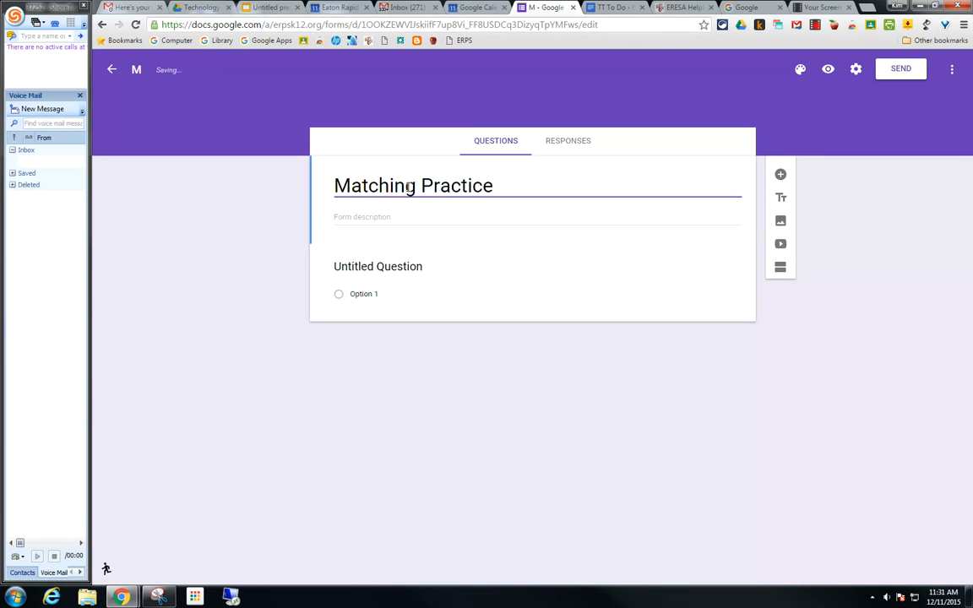
Change the untitled question's type to Multiple choice grid.
click(370, 267)
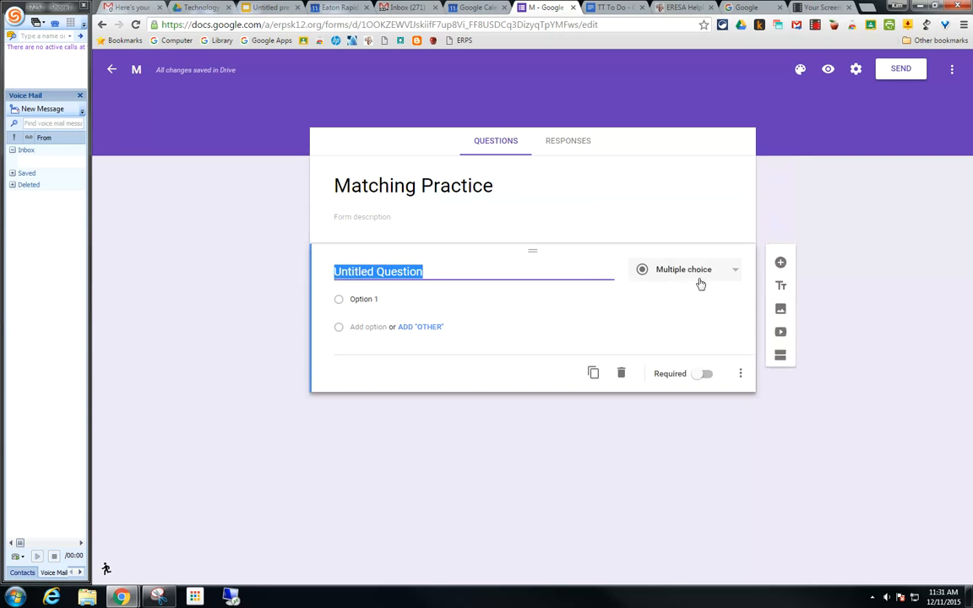
click(735, 274)
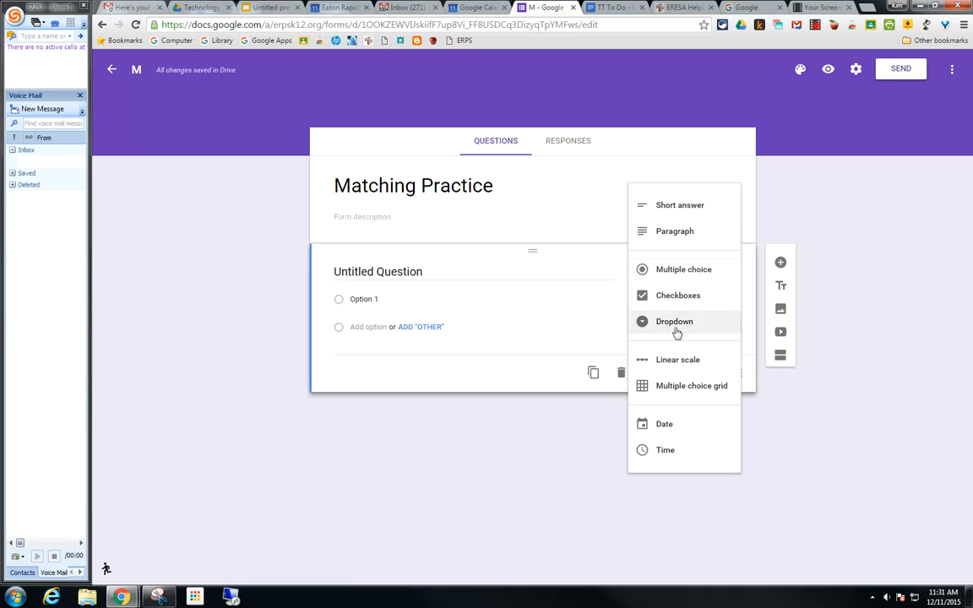
click(674, 386)
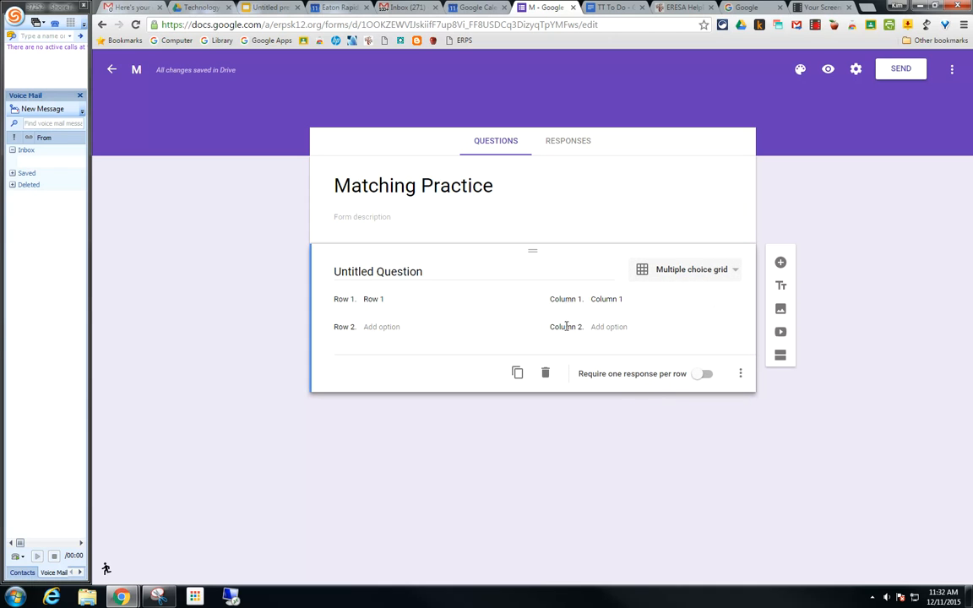
Fill in five rows of the grid question: apple, truck, computer, teacher and cake.
click(399, 300)
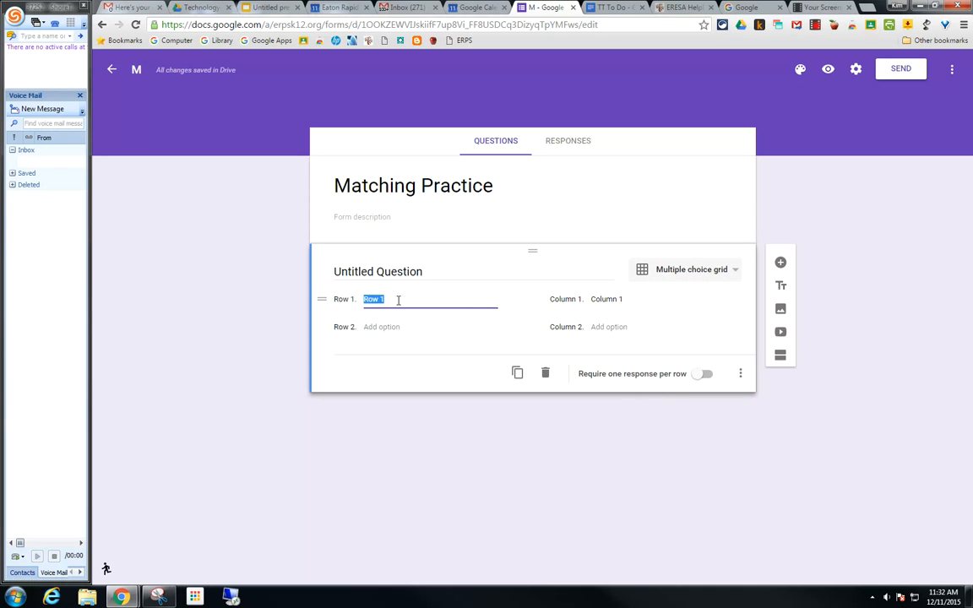
text(apple)
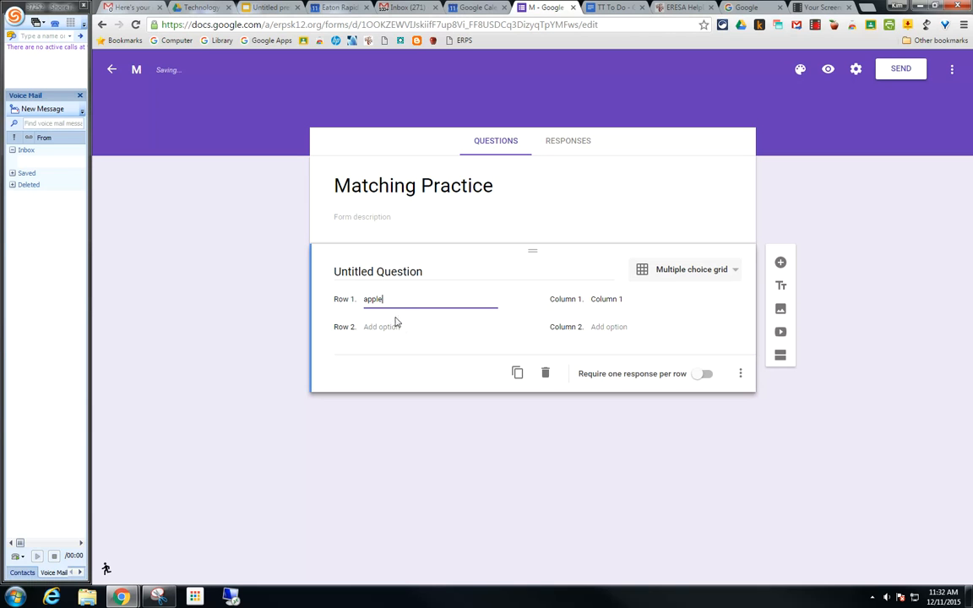
click(395, 326)
text(truck)
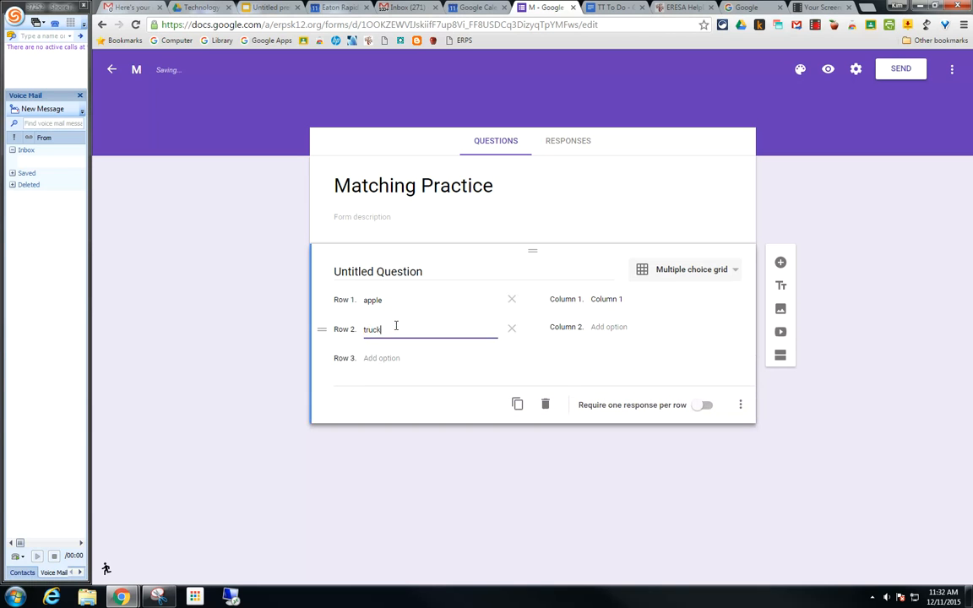
click(382, 358)
text(co)
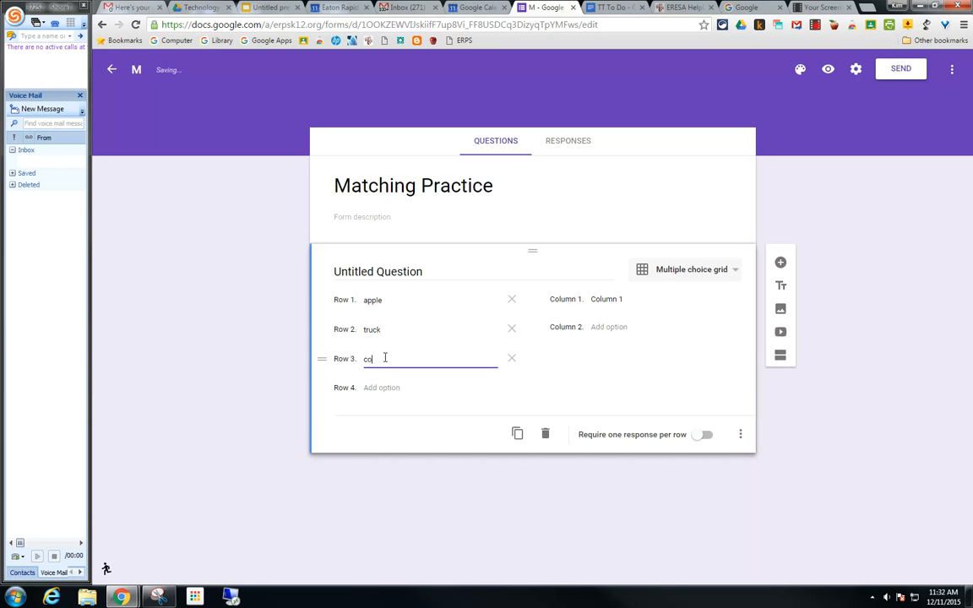
text(mputer)
click(382, 388)
text(teacher)
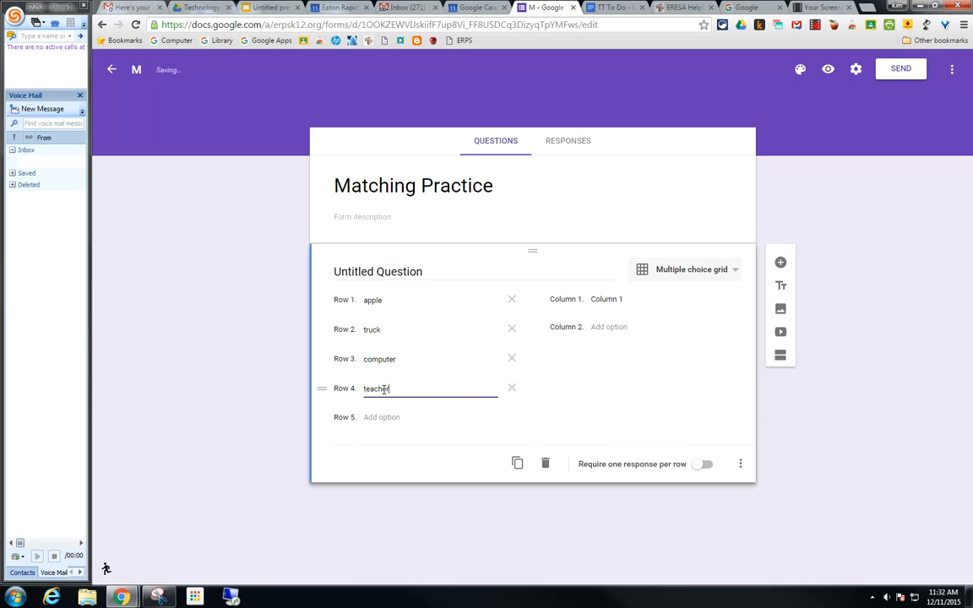
click(382, 417)
text(cake)
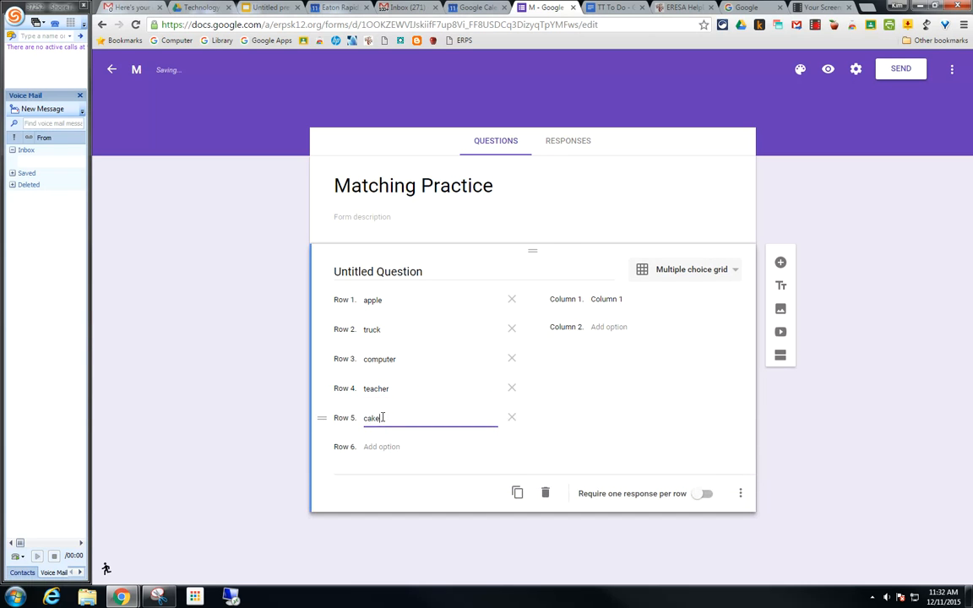
Fill in five columns of the grid question: vehicle, technology device, community helper, fruit and desert.
click(613, 299)
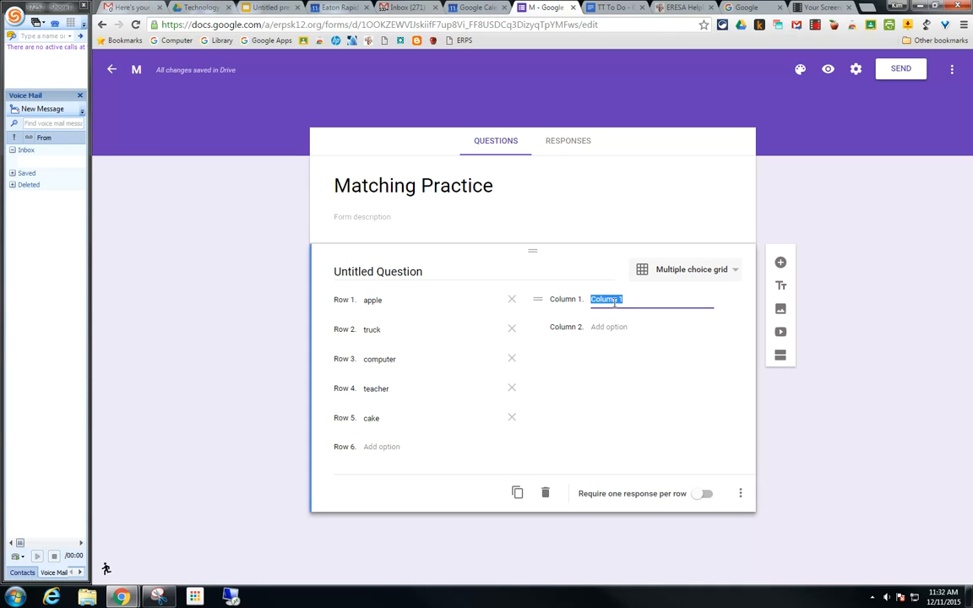
text(vehicle)
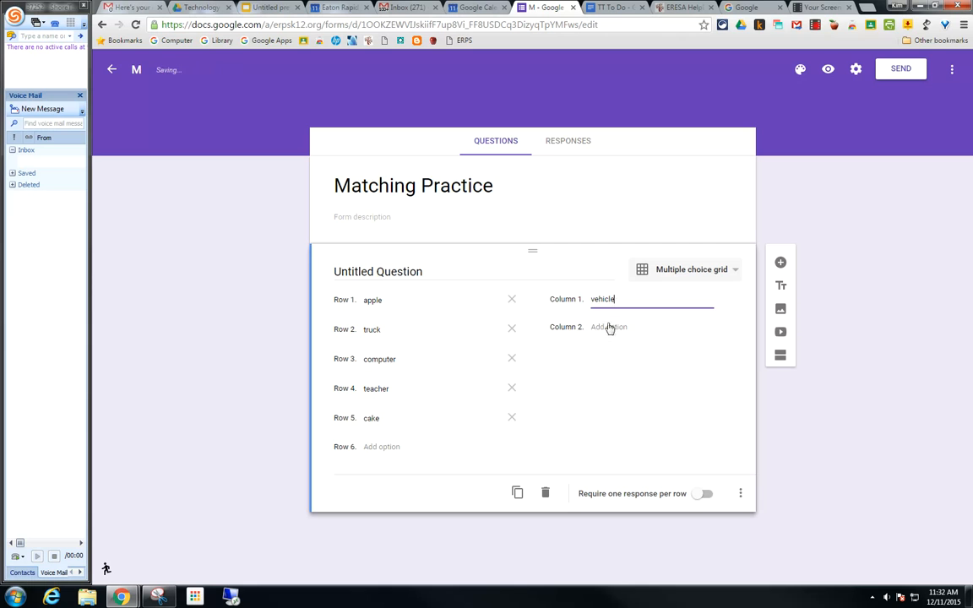
click(608, 328)
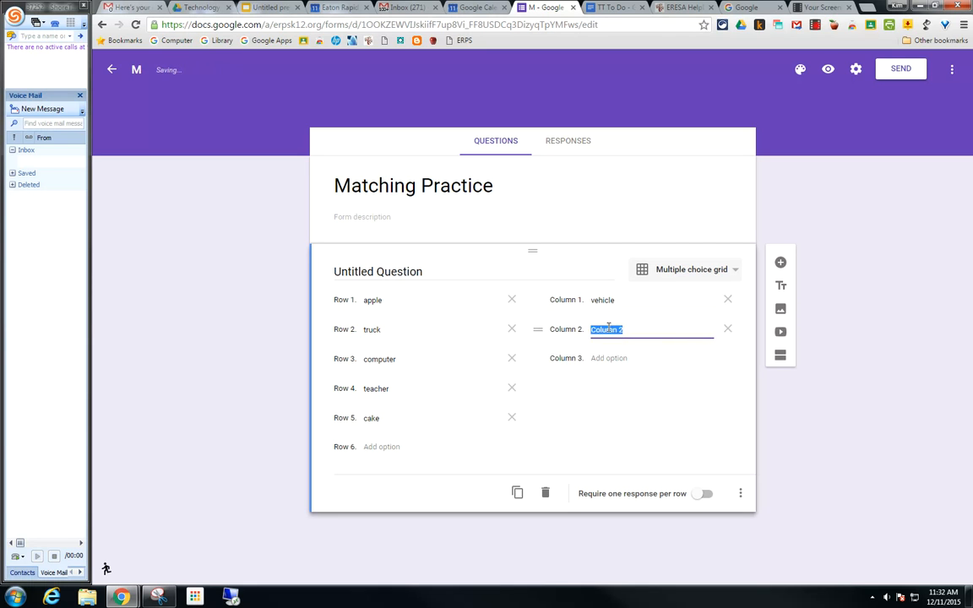
text(technology device)
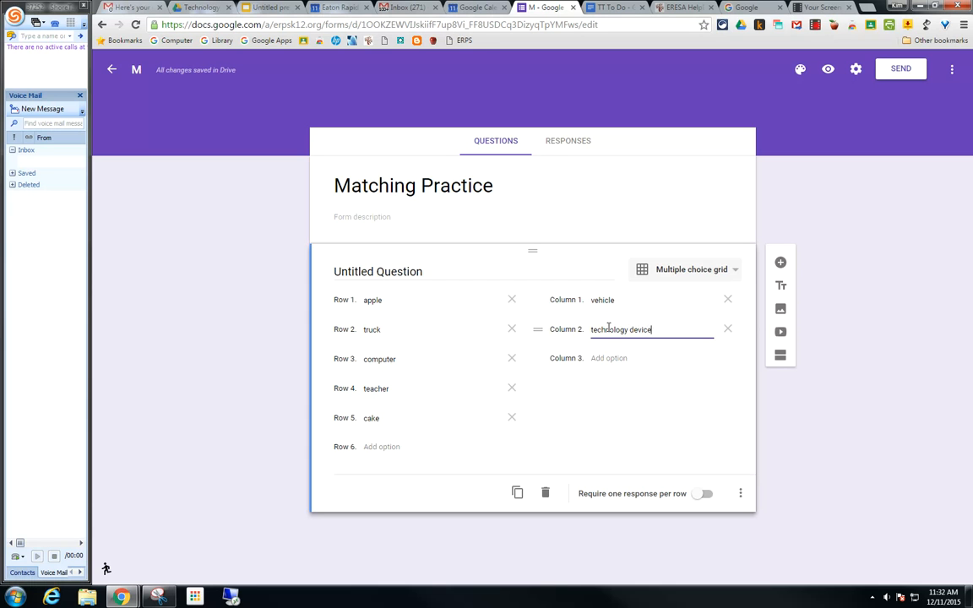
click(602, 359)
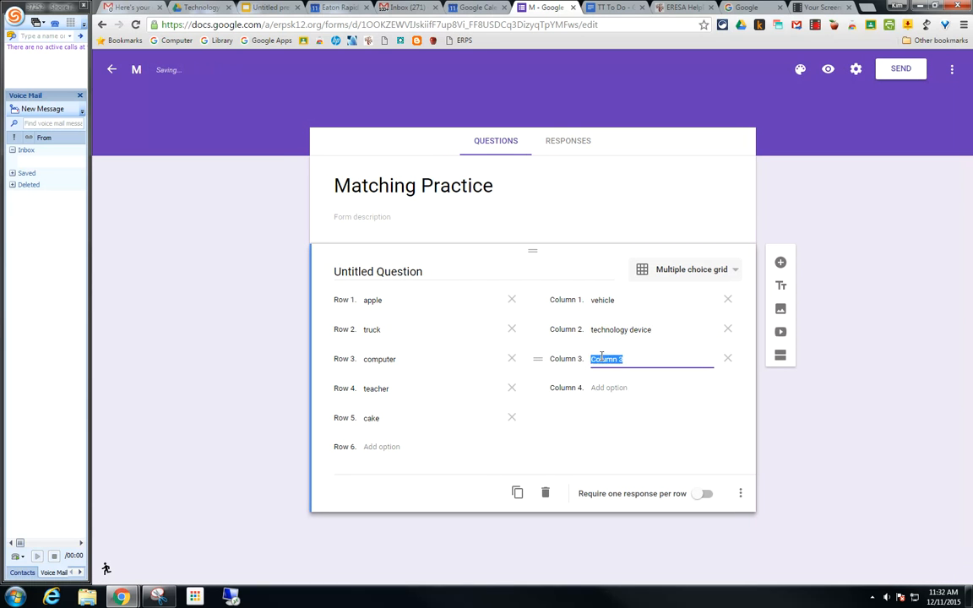
text(community)
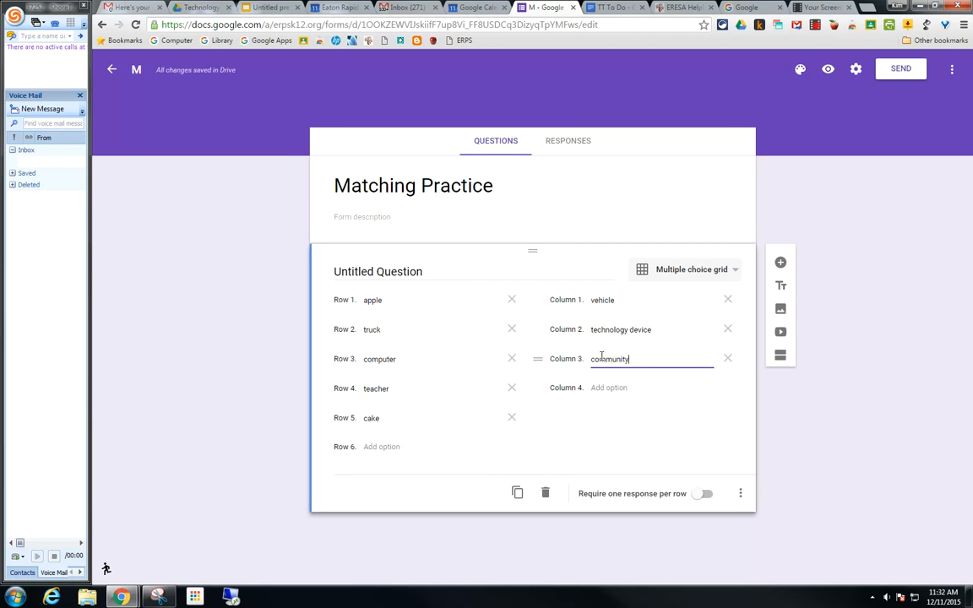
text( helper)
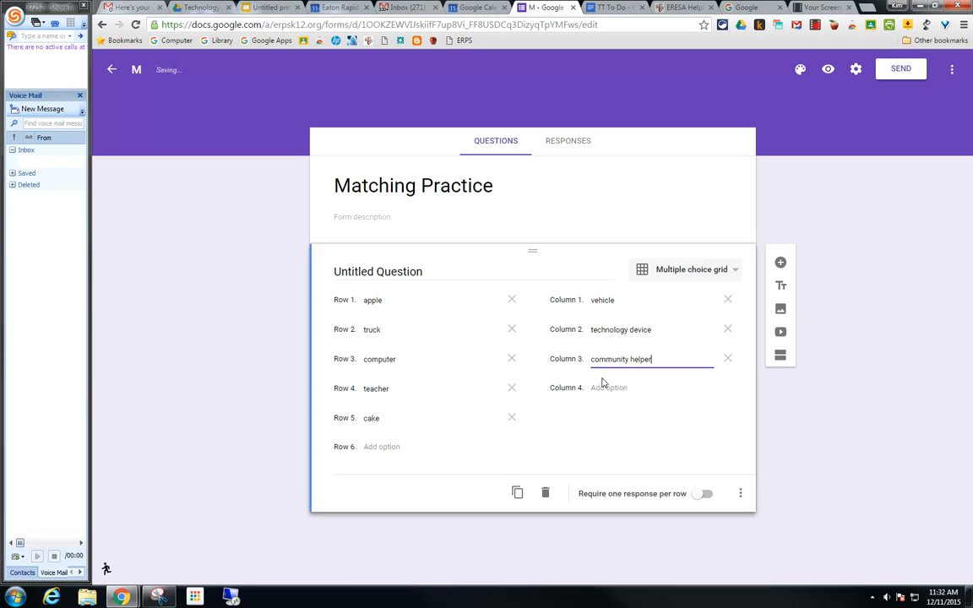
click(603, 386)
text(fru)
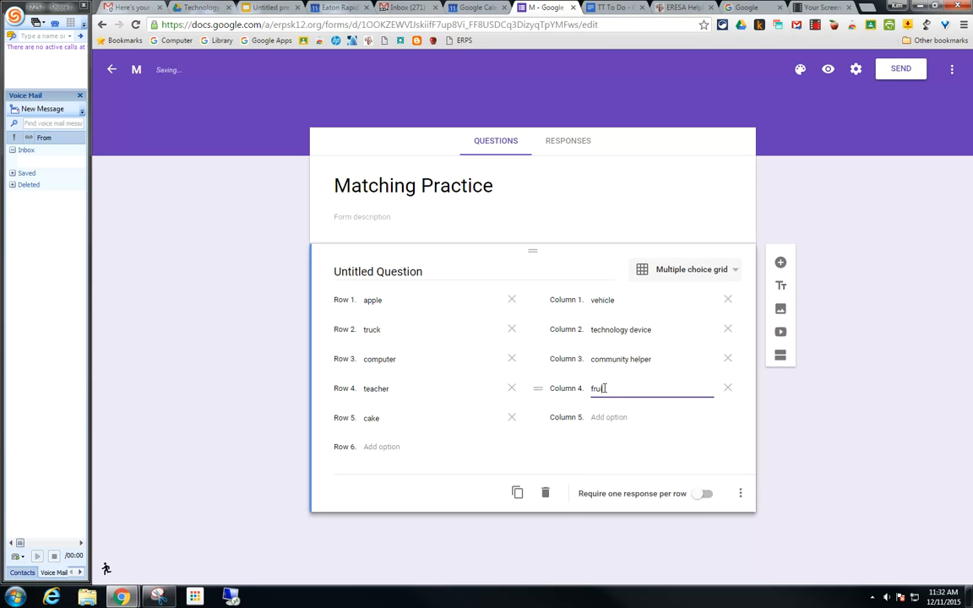
text(it)
click(613, 418)
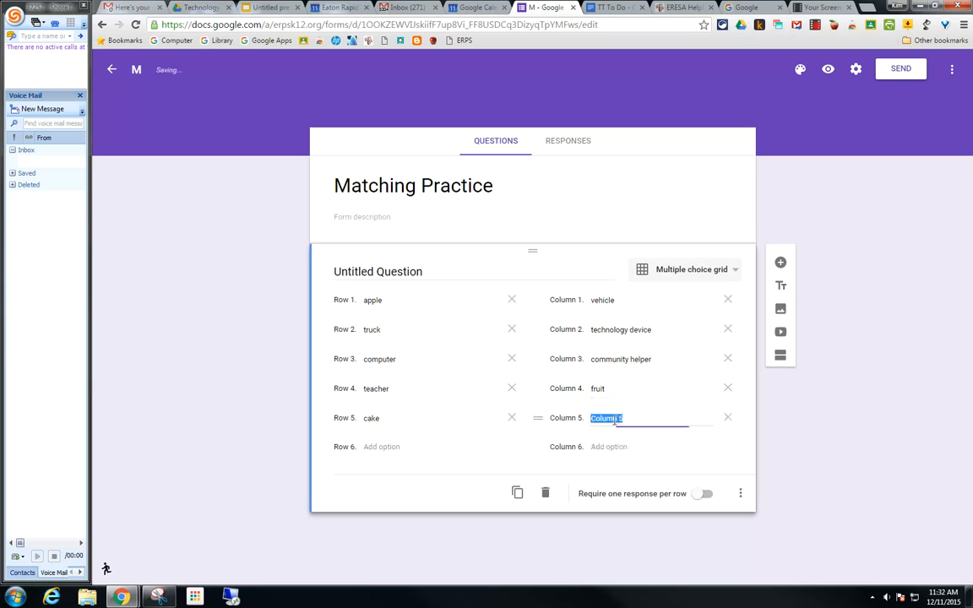
text(desert)
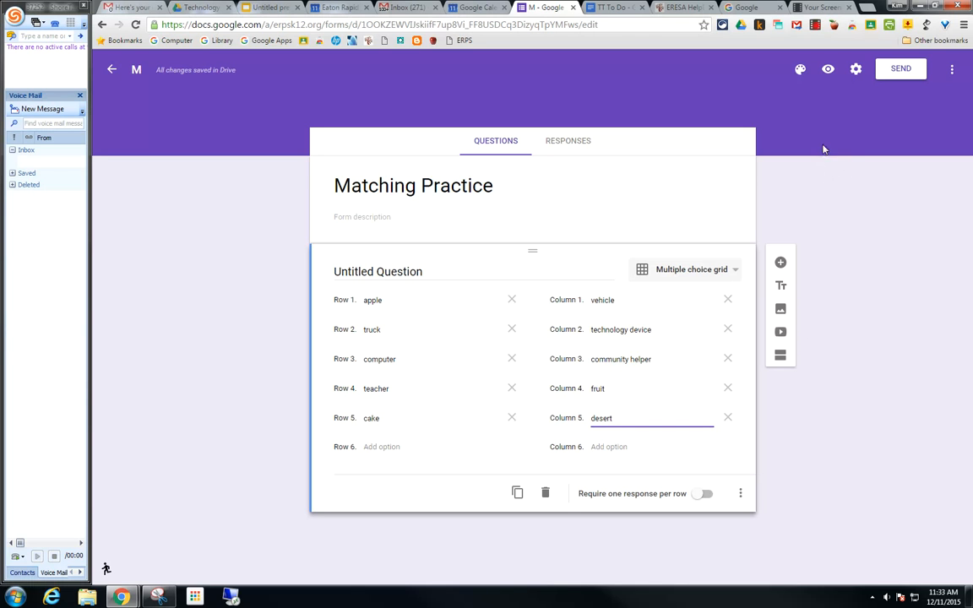
Preview the form and try vehicle, technology device and community helper in turn as the answer for apple.
click(828, 71)
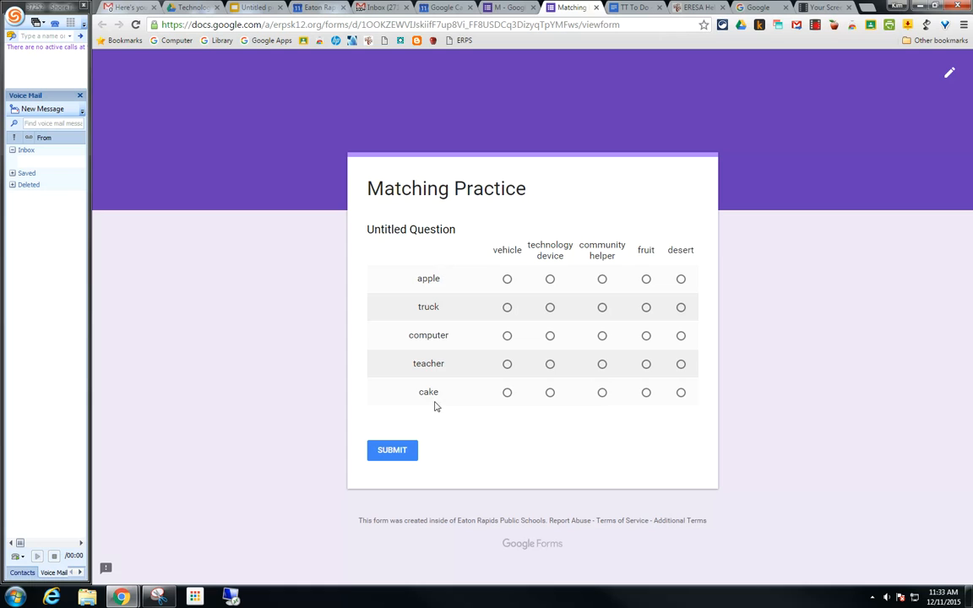
click(506, 280)
click(550, 279)
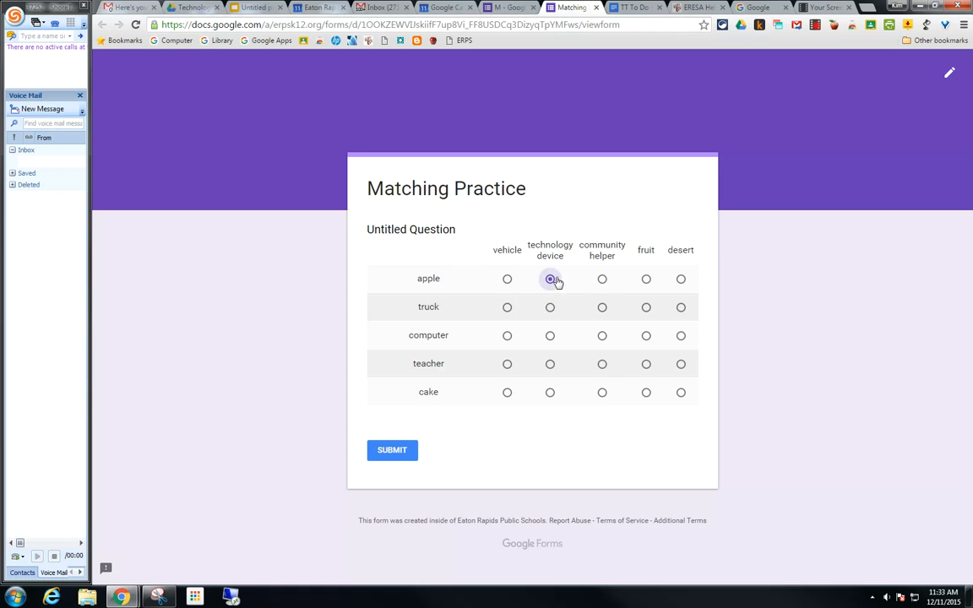
click(602, 280)
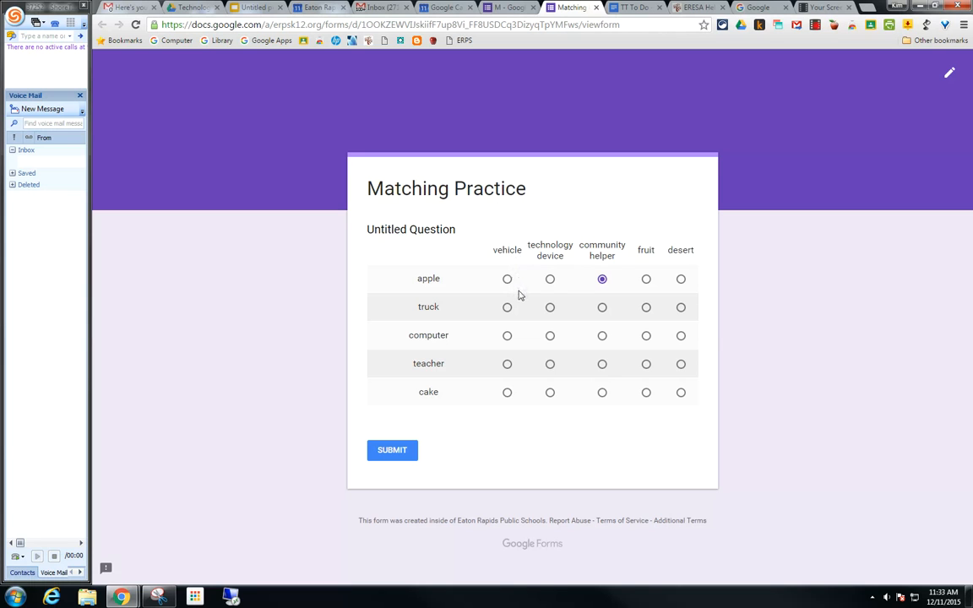
Answer the previewed grid by matching apple to fruit, truck to vehicle, computer to technology device, teacher to community helper, and cake to desert.
click(646, 281)
click(508, 309)
click(552, 336)
click(603, 365)
click(679, 394)
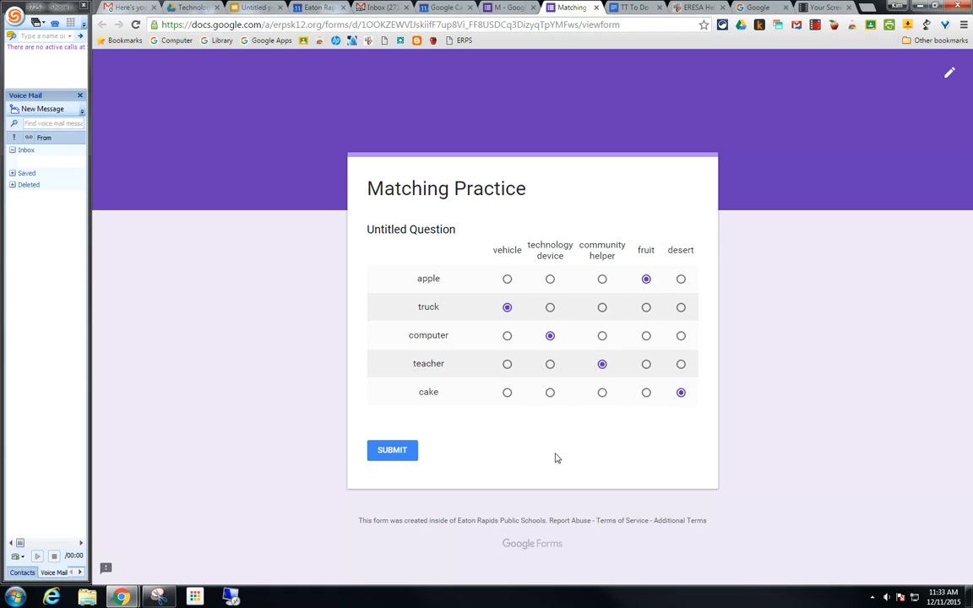